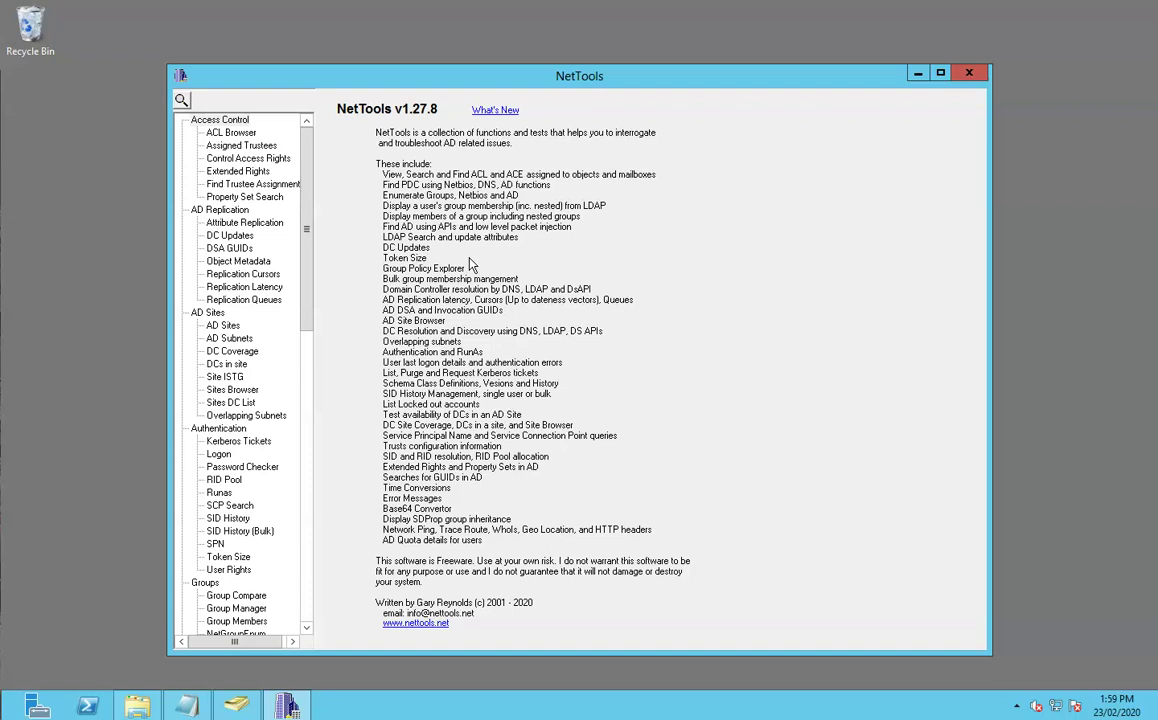
# Search the directory by username for all users with the chosen first name.
pyautogui.click(181, 100)
pyautogui.click(482, 150)
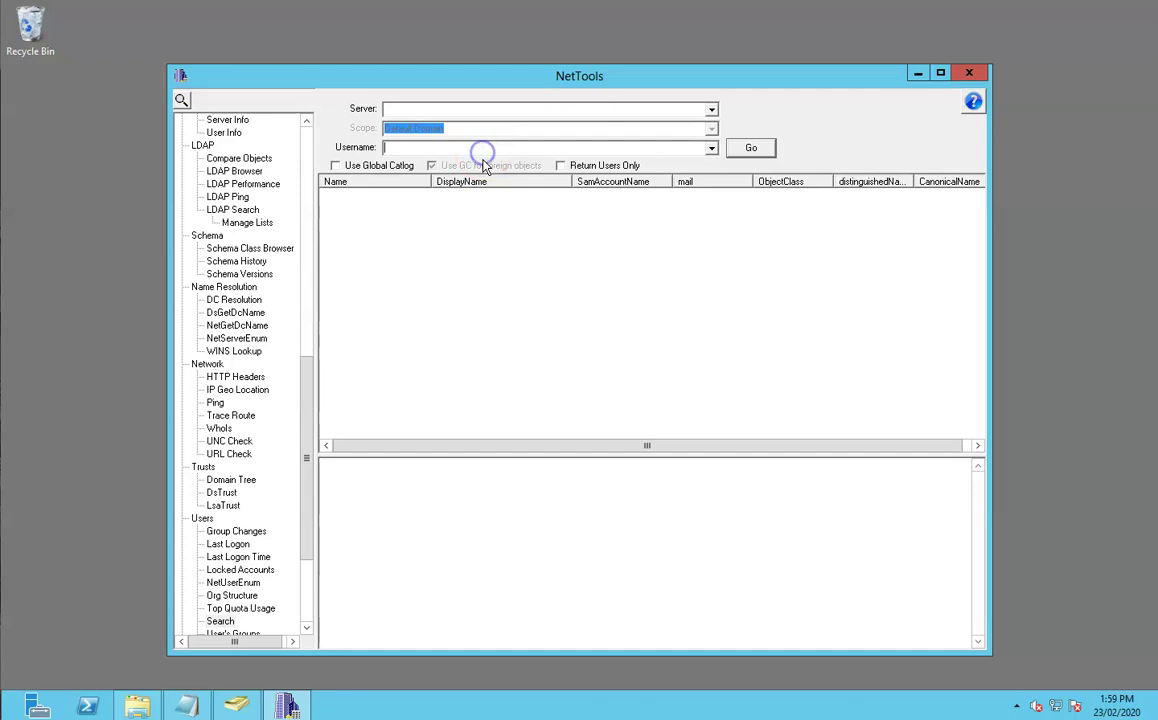
pyautogui.write('casey')
pyautogui.press('Return')
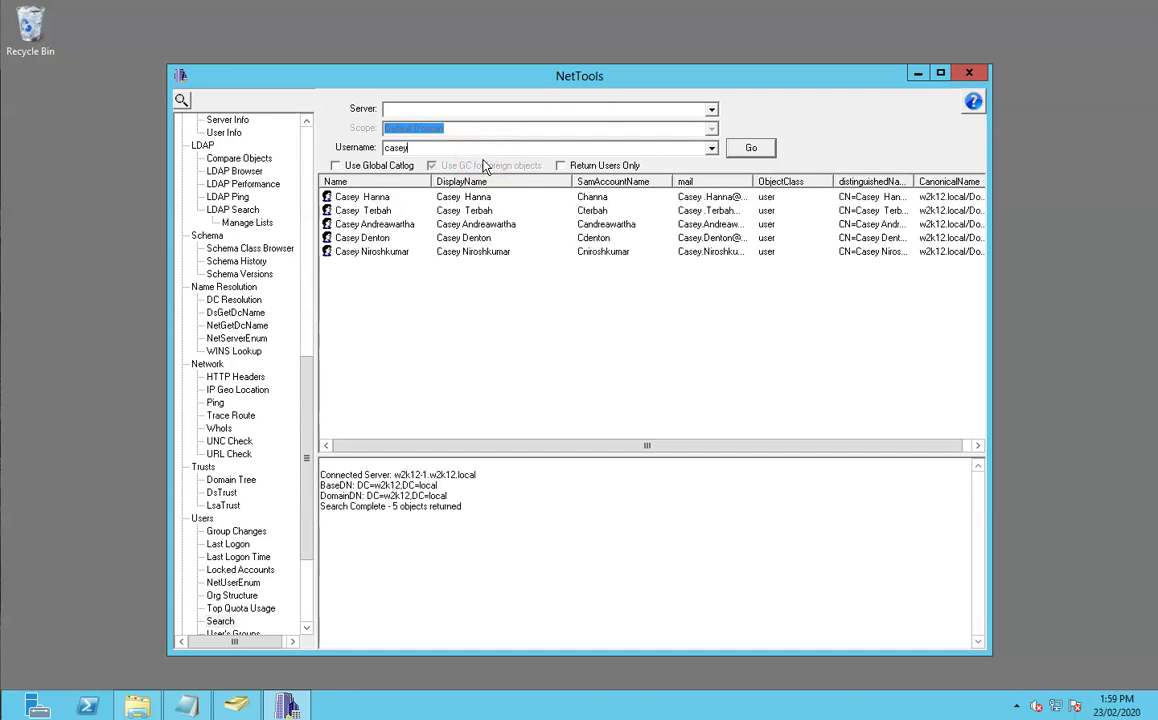
# Send the first user in the search results to Group Compare as the Left User.
pyautogui.rightClick(493, 197)
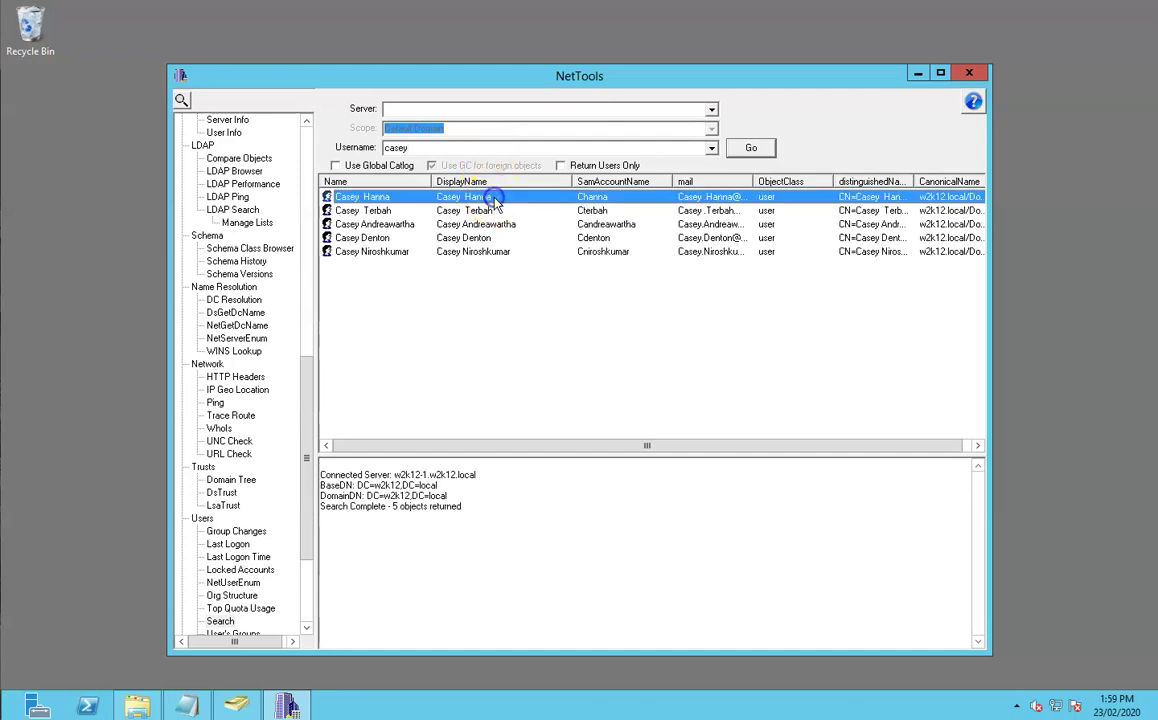
pyautogui.moveTo(579, 264)
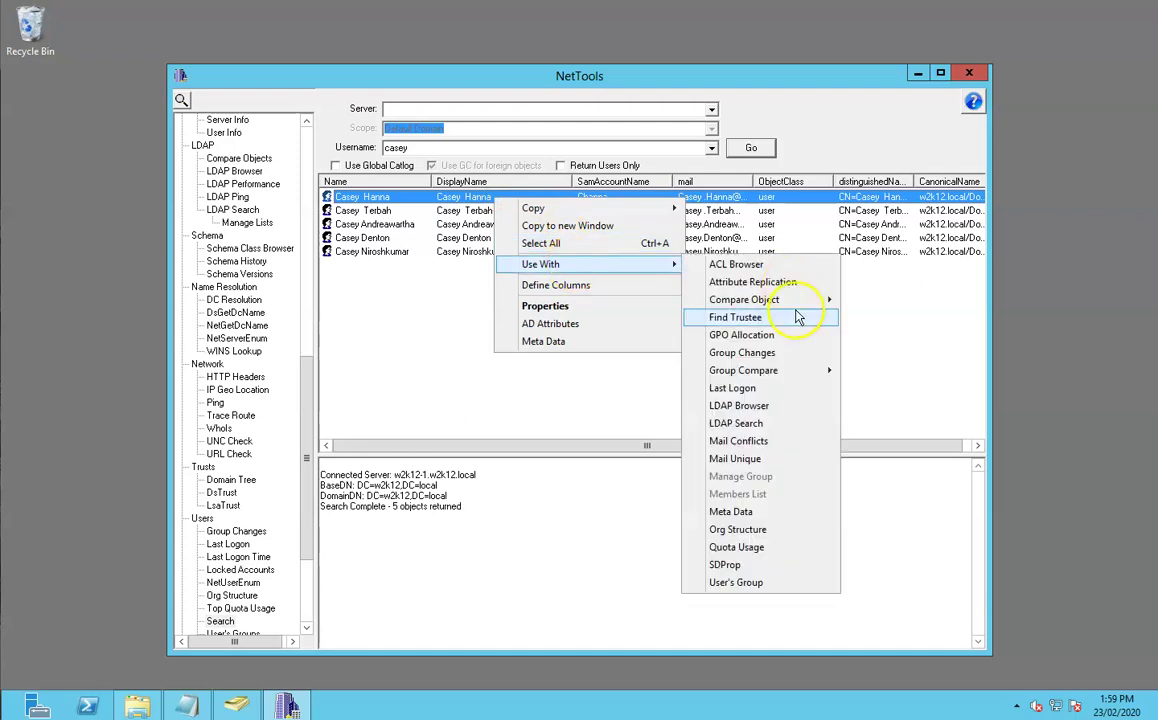
pyautogui.moveTo(818, 371)
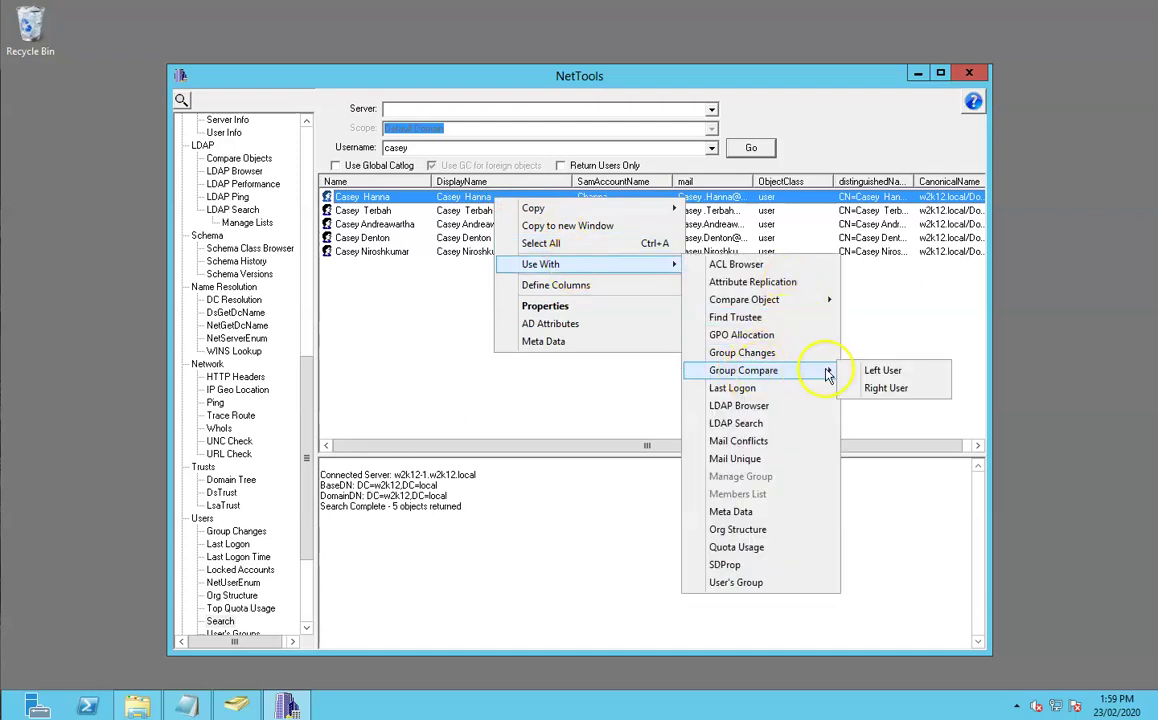
pyautogui.click(879, 371)
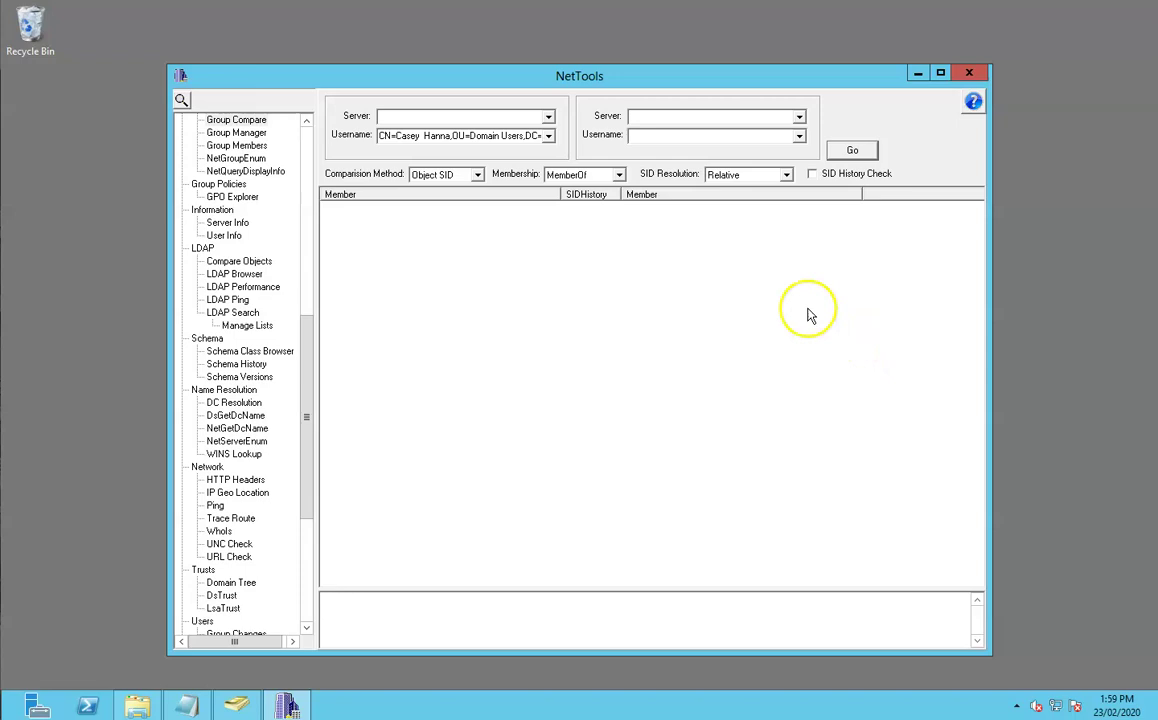
# Return to the user search results and send the second listed user to Group Compare as the Right User.
pyautogui.click(181, 100)
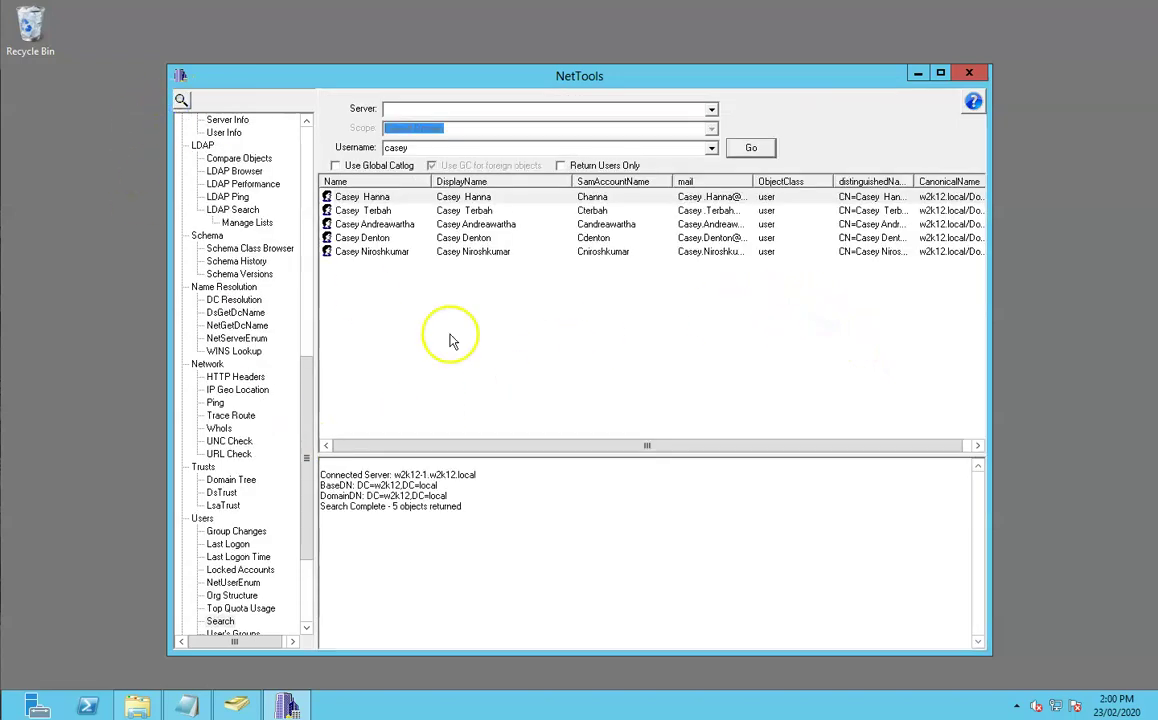
pyautogui.click(586, 212)
pyautogui.rightClick(596, 214)
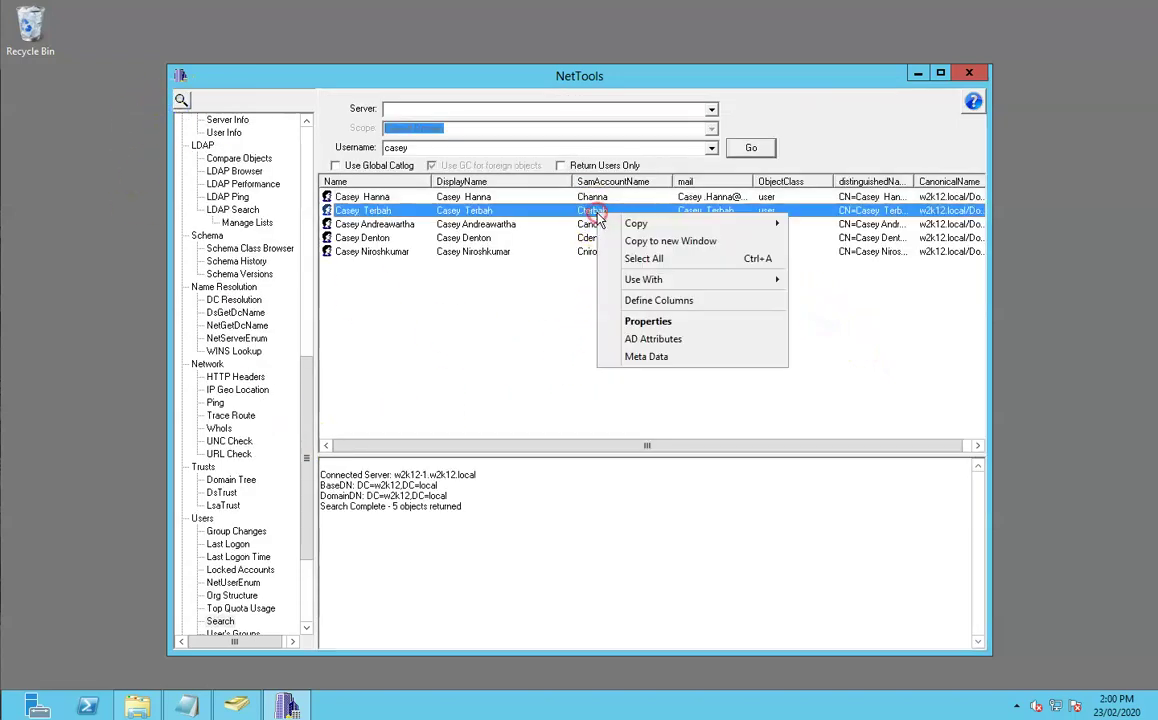
pyautogui.moveTo(660, 280)
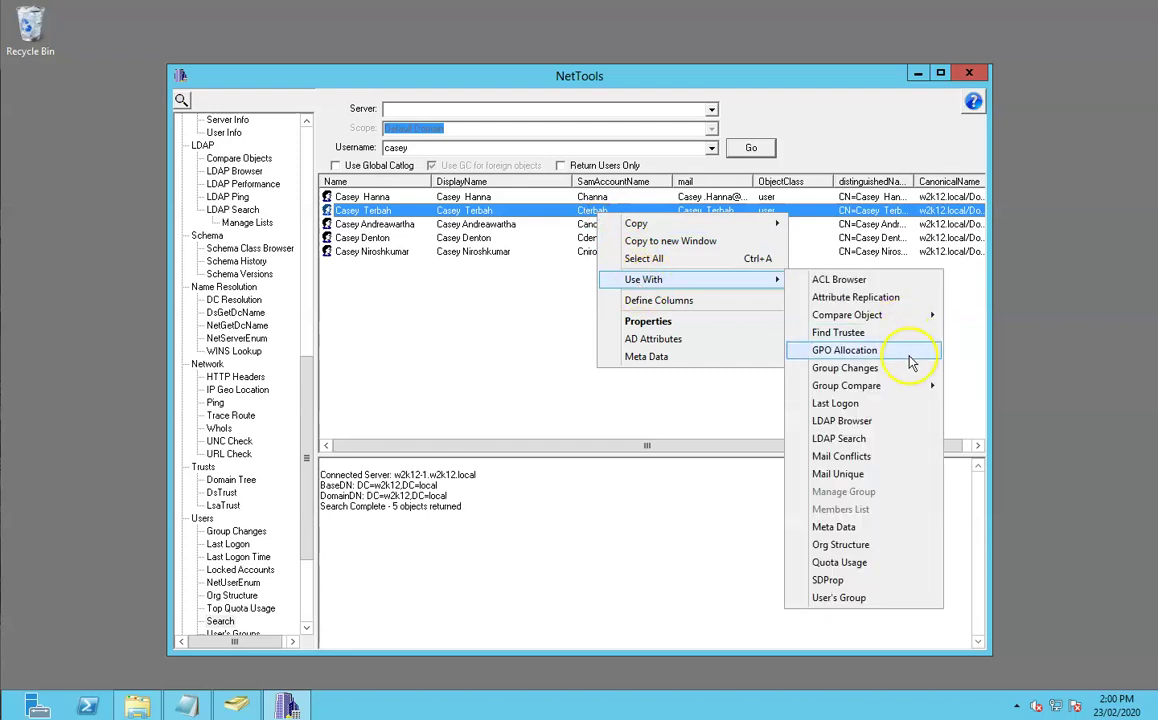
pyautogui.moveTo(870, 391)
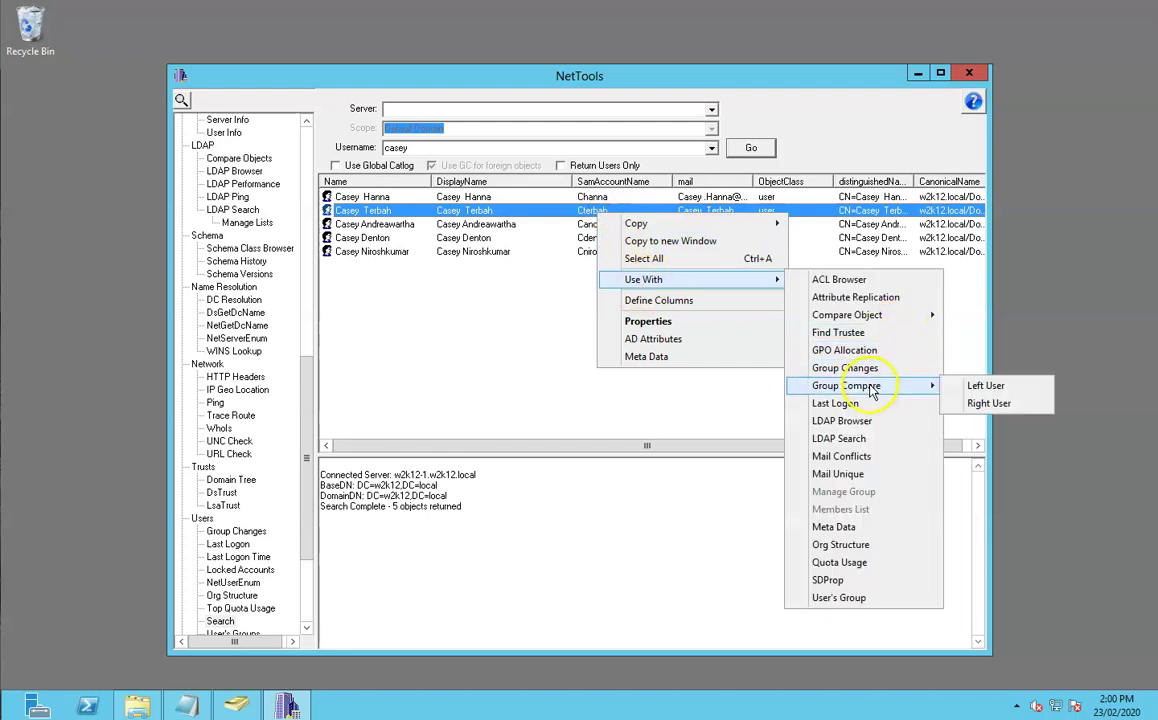
pyautogui.click(980, 406)
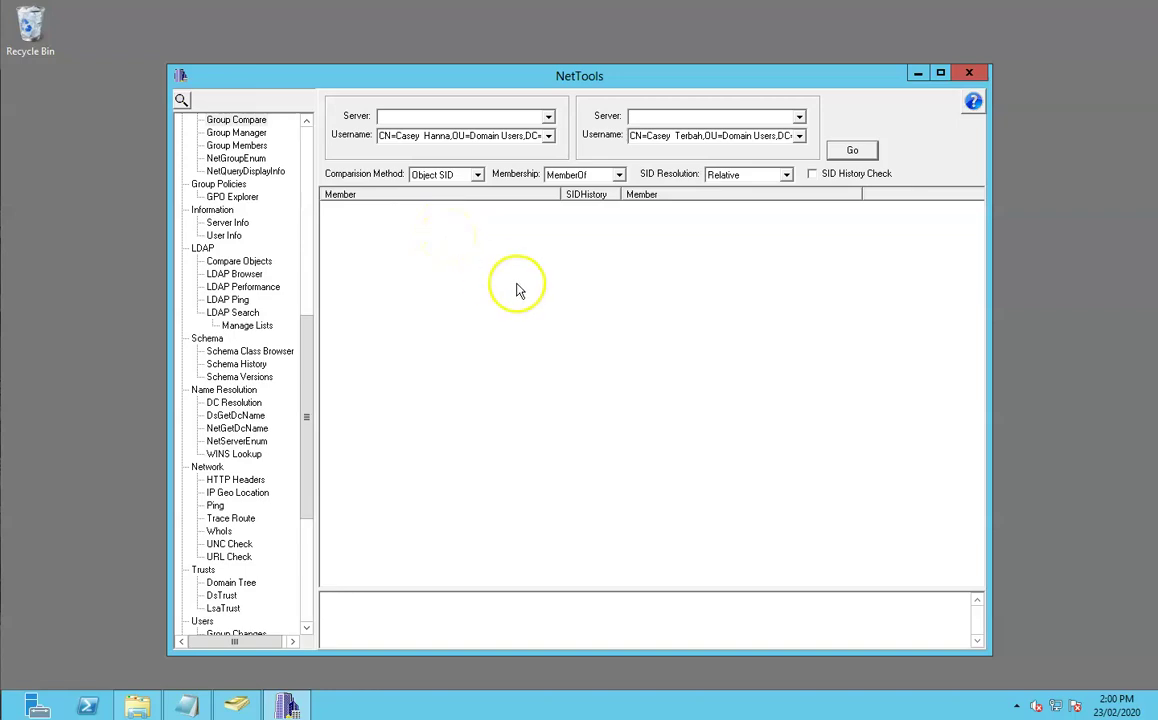
# Run the group comparison with the Object SID comparison method, Token Group membership and Relative SID resolution.
pyautogui.click(479, 177)
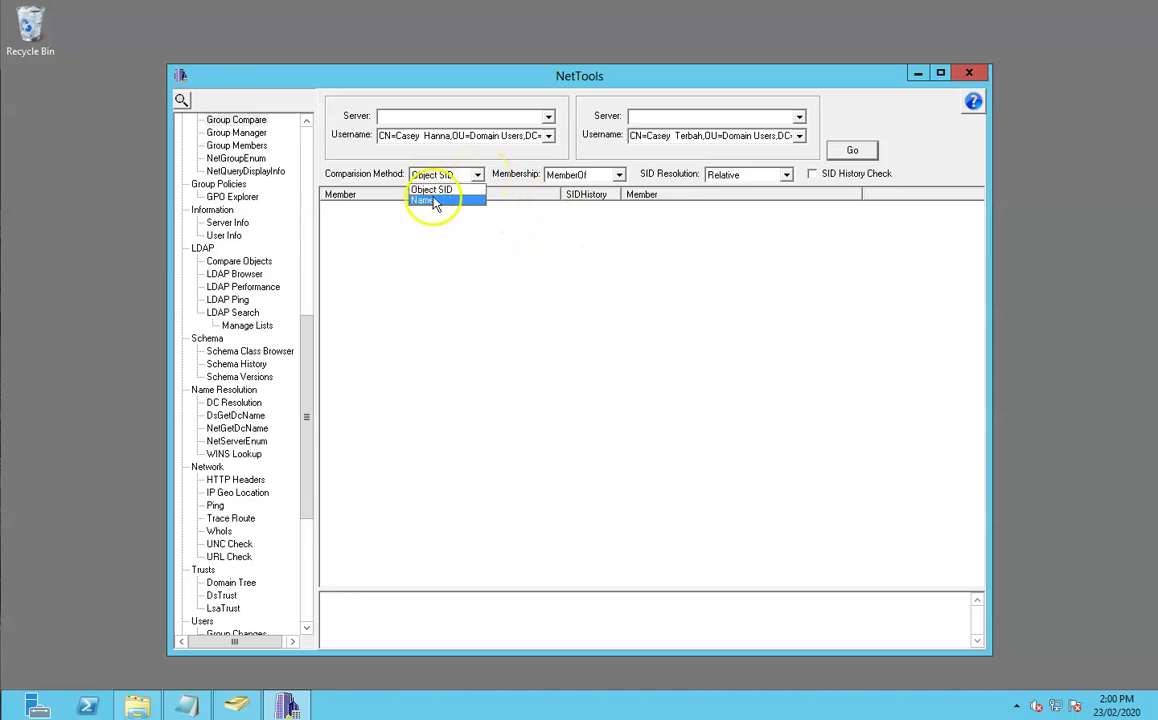
pyautogui.click(456, 190)
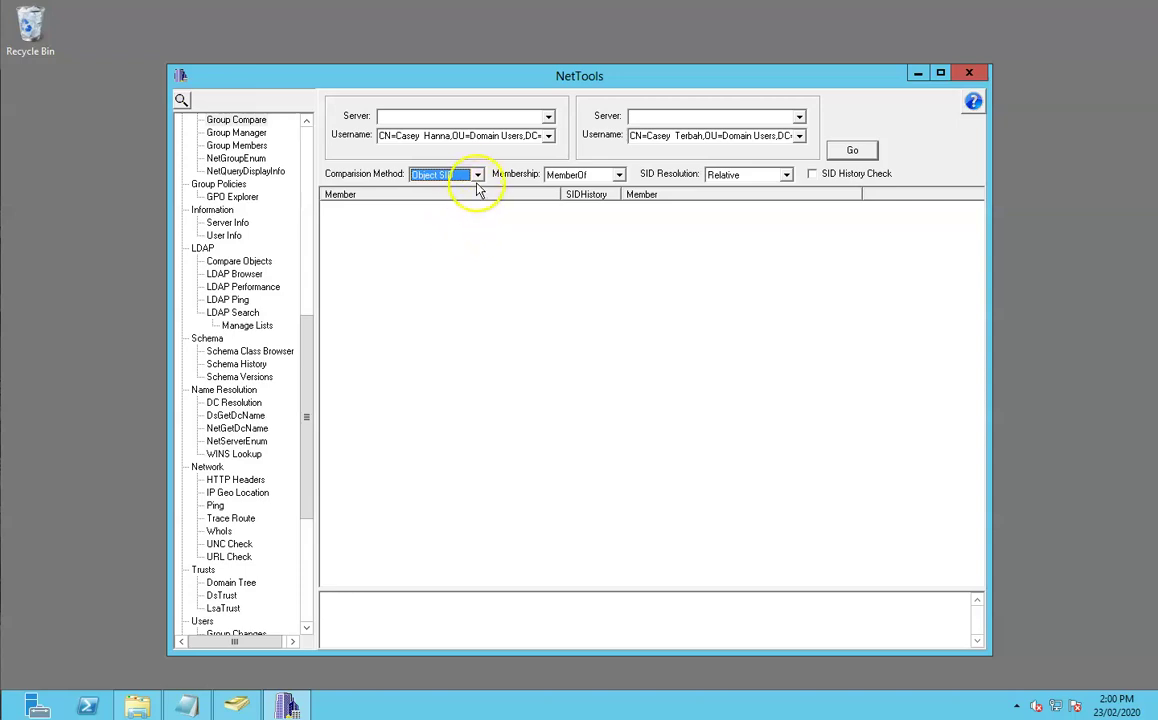
pyautogui.click(619, 177)
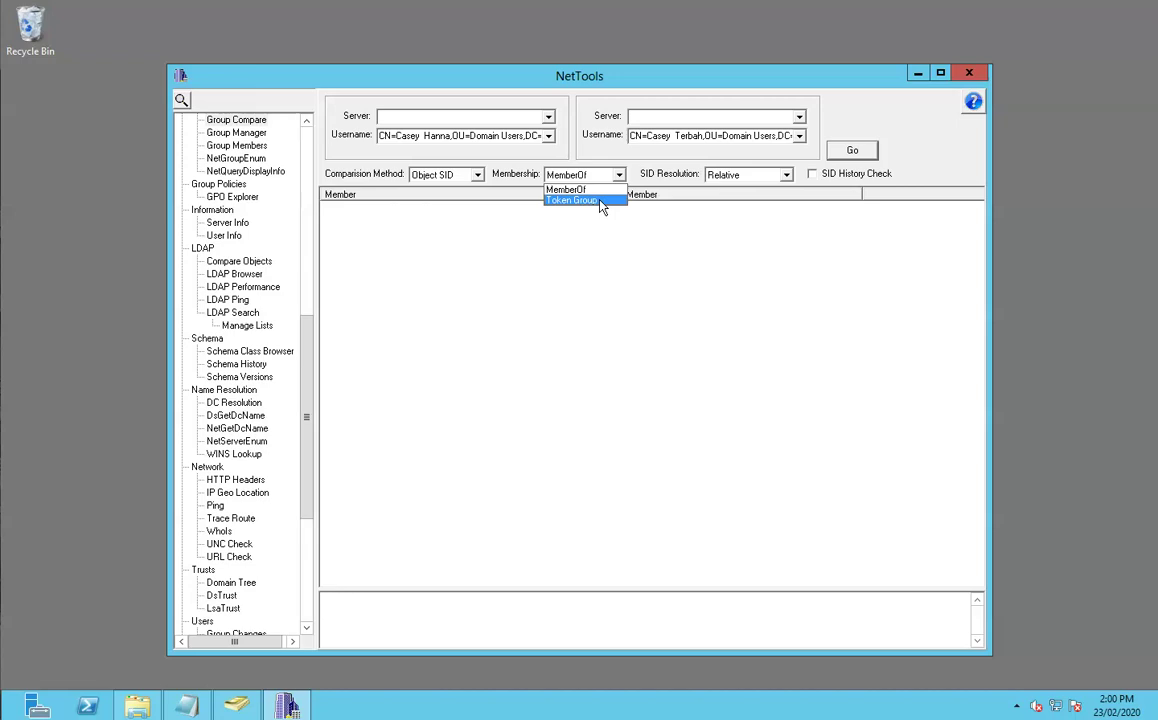
pyautogui.click(597, 201)
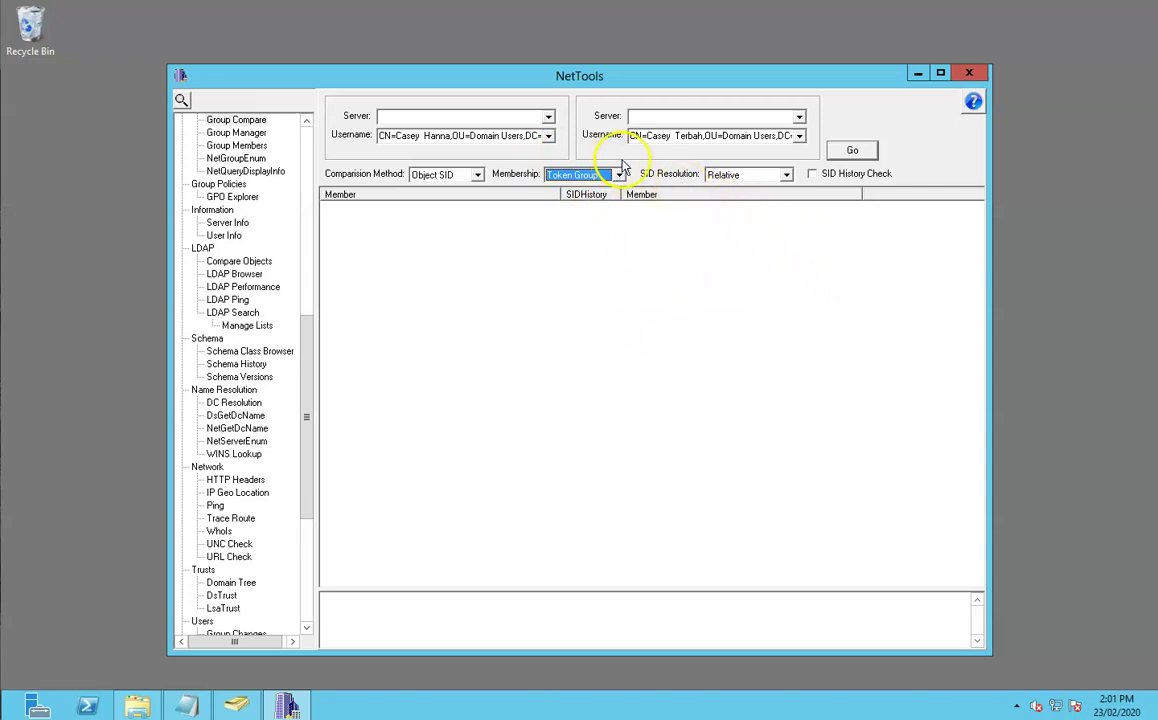
pyautogui.click(787, 175)
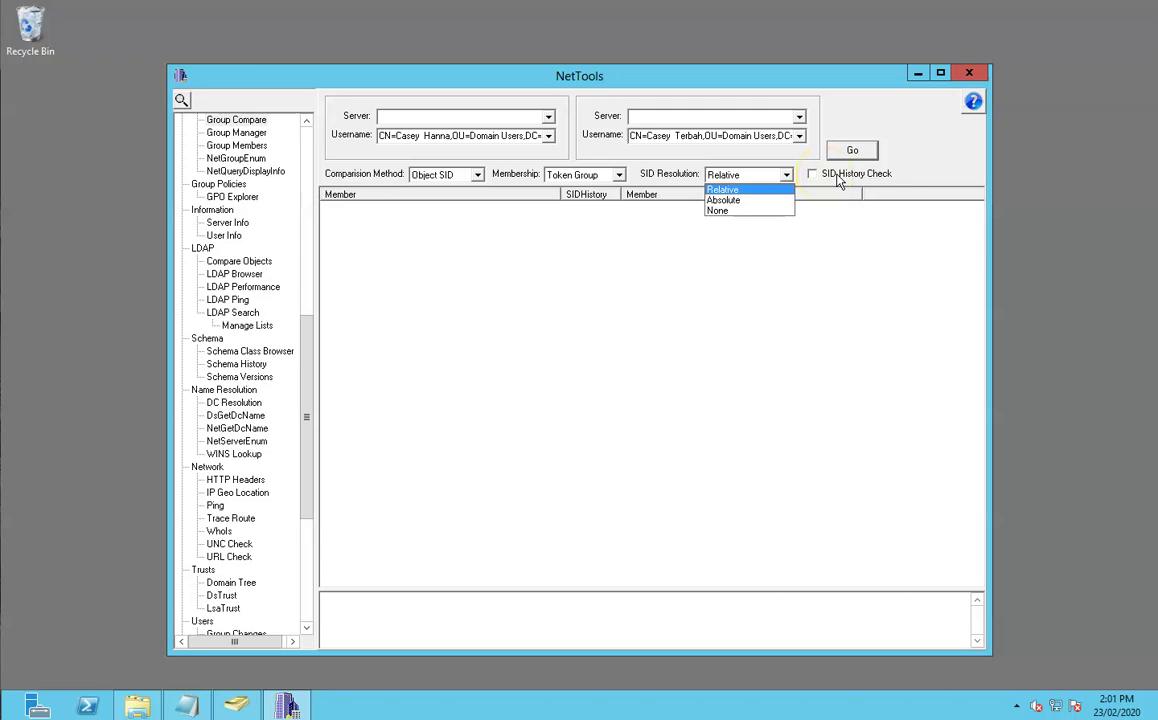
pyautogui.click(787, 176)
pyautogui.click(852, 150)
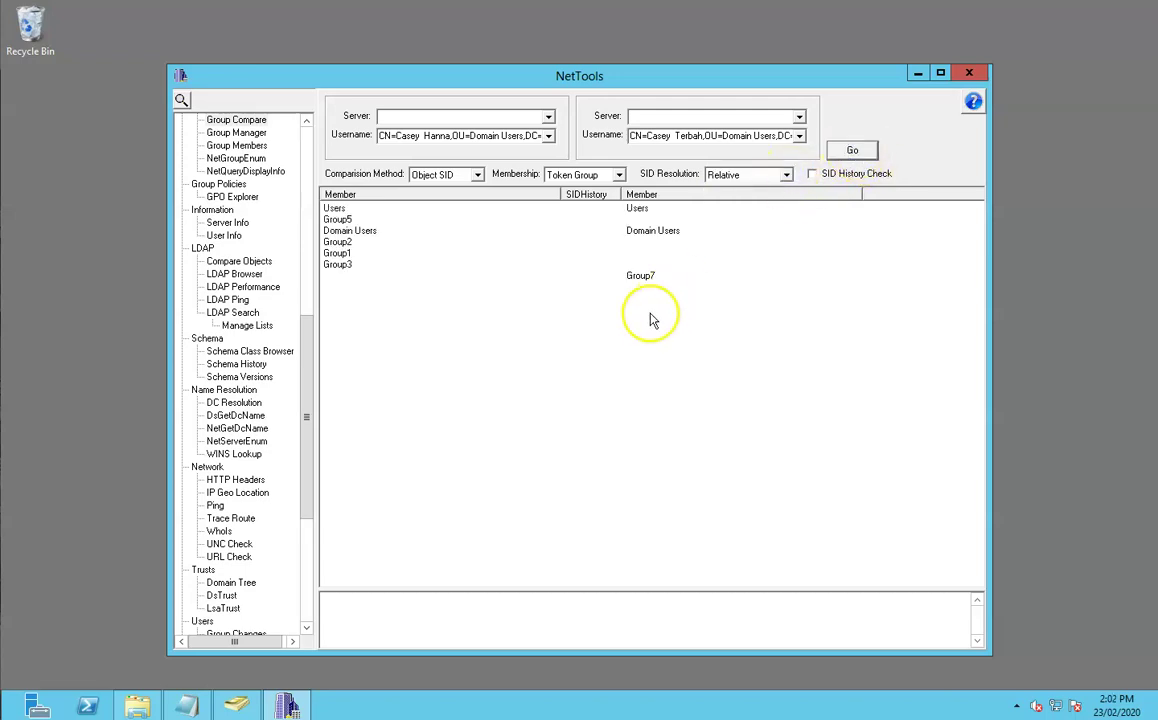
# Examine the comparison rows one by one to check which groups the two users share.
pyautogui.click(648, 210)
pyautogui.click(637, 219)
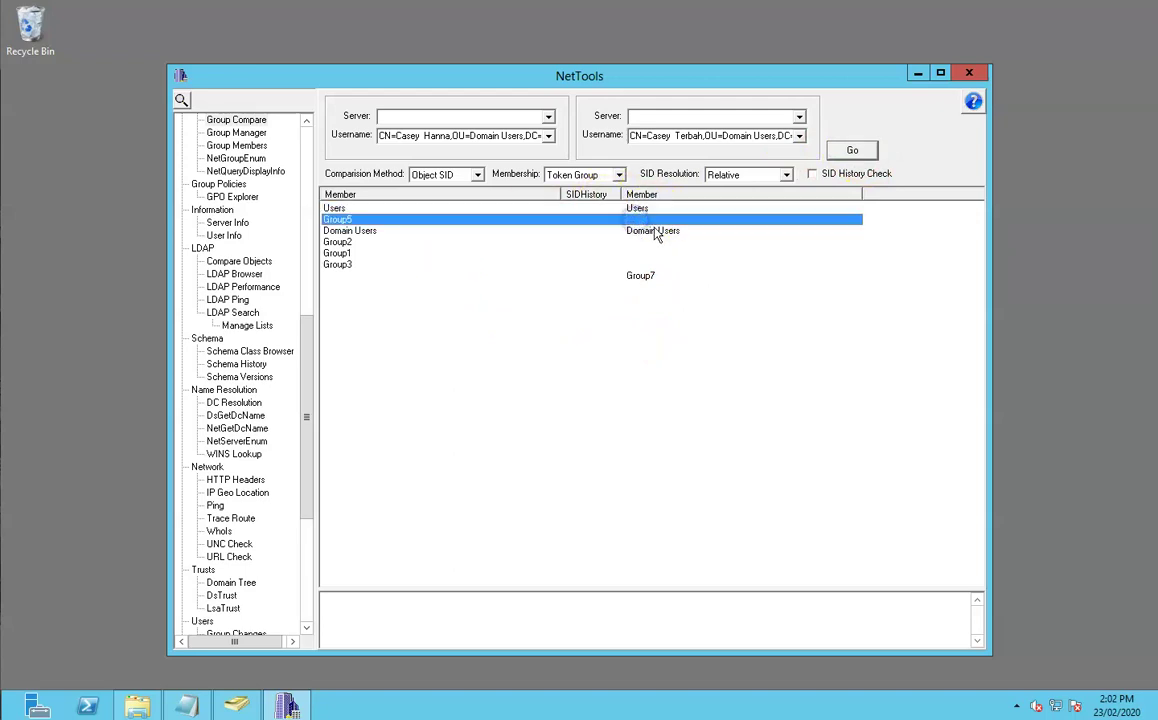
pyautogui.click(594, 231)
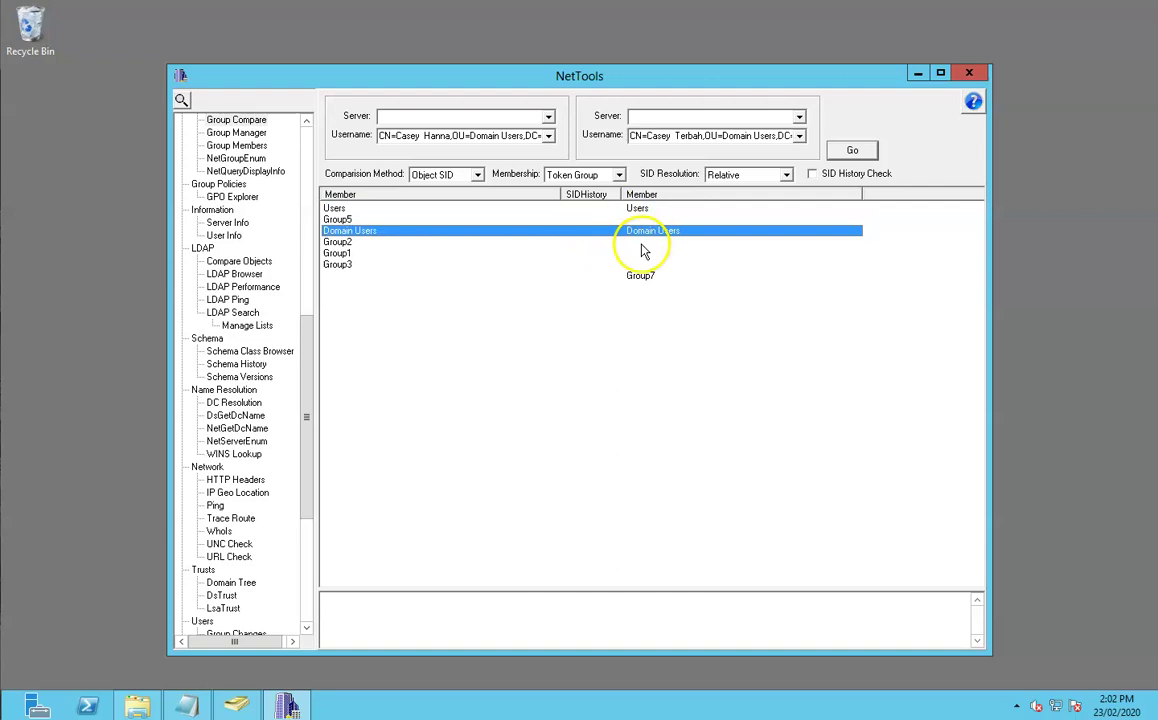
pyautogui.click(641, 242)
pyautogui.click(641, 253)
pyautogui.click(641, 263)
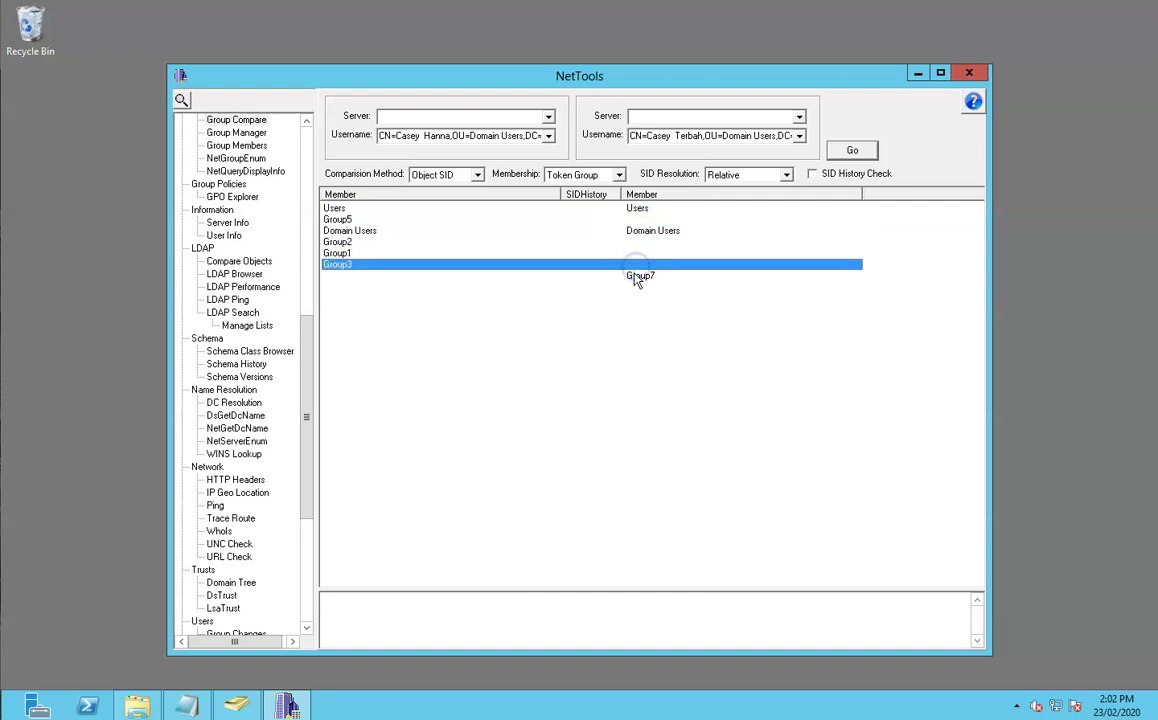
pyautogui.click(637, 209)
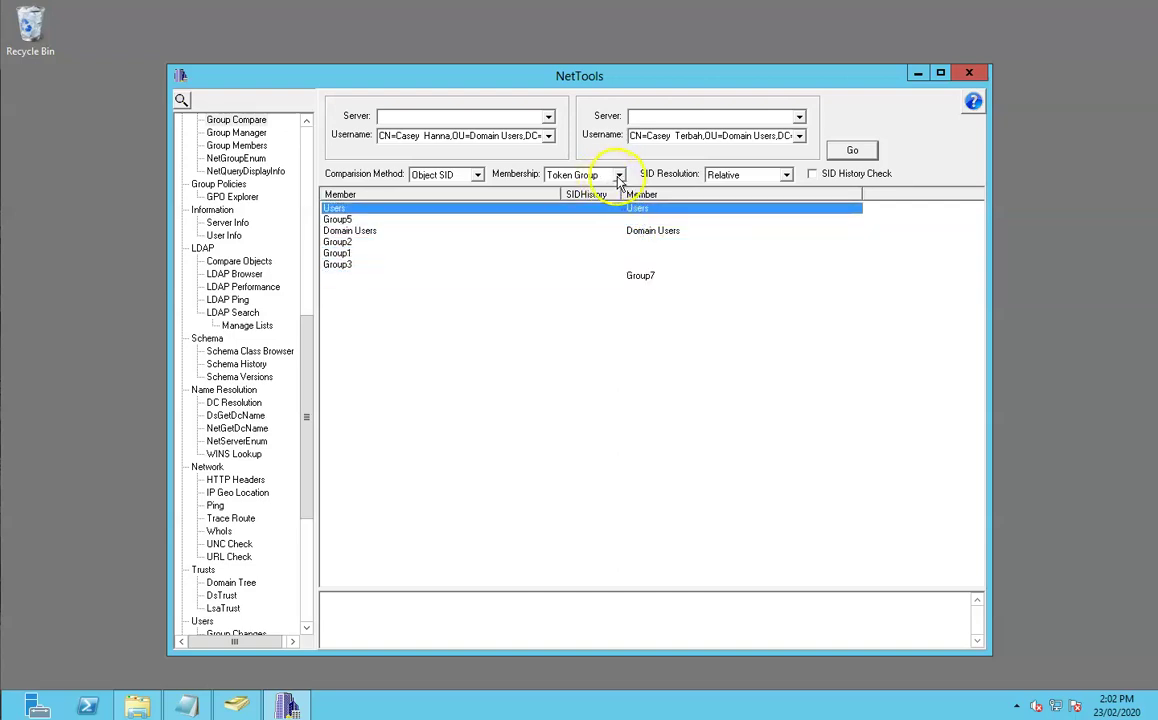
# Set the membership source to MemberOf and rerun the comparison of the two users.
pyautogui.click(619, 176)
pyautogui.click(585, 185)
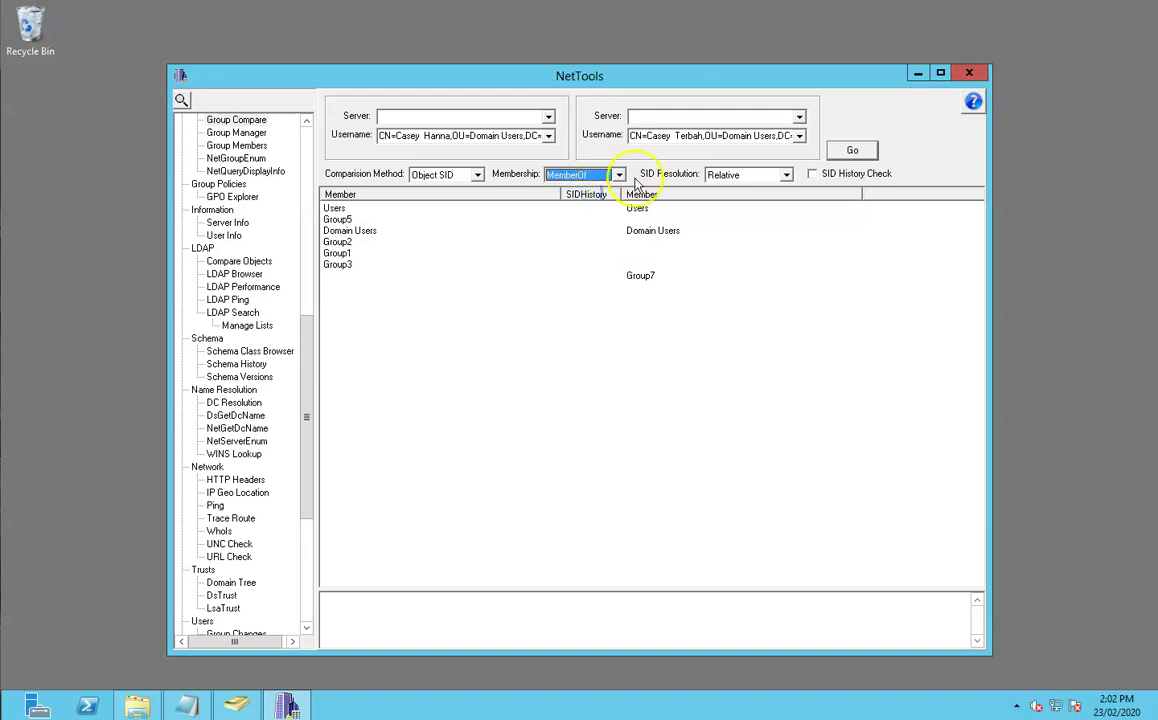
pyautogui.click(848, 150)
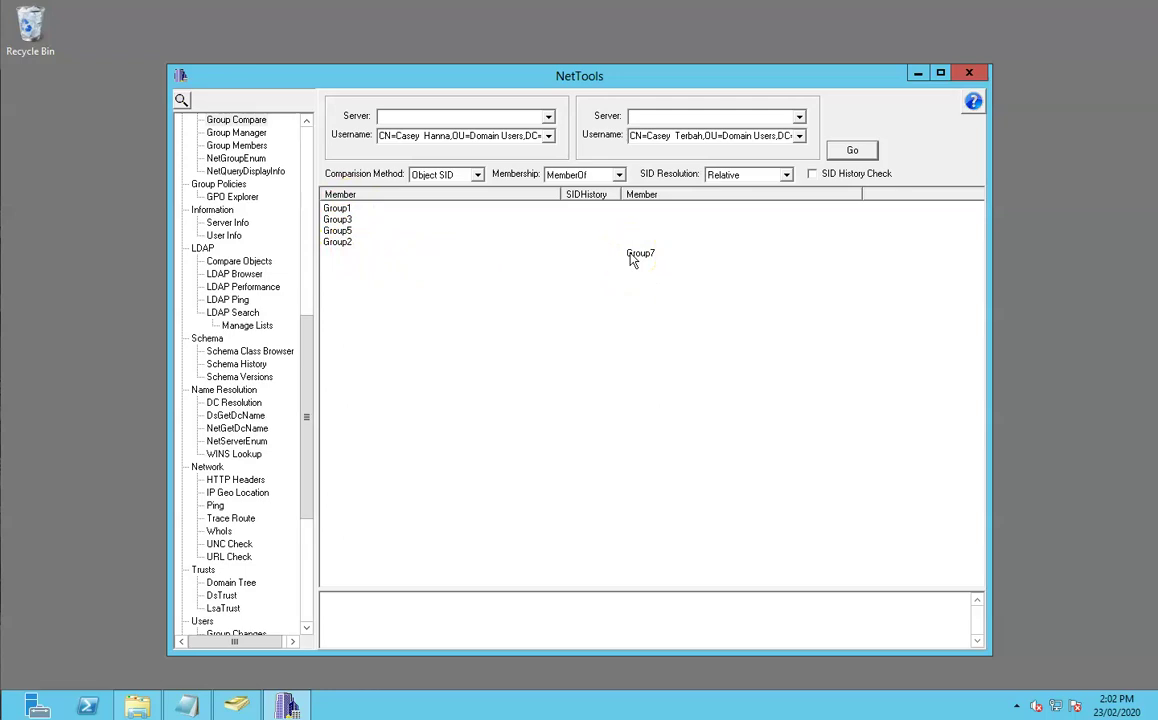
# Switch the membership source back to Token Group and rerun the comparison.
pyautogui.click(619, 175)
pyautogui.click(603, 200)
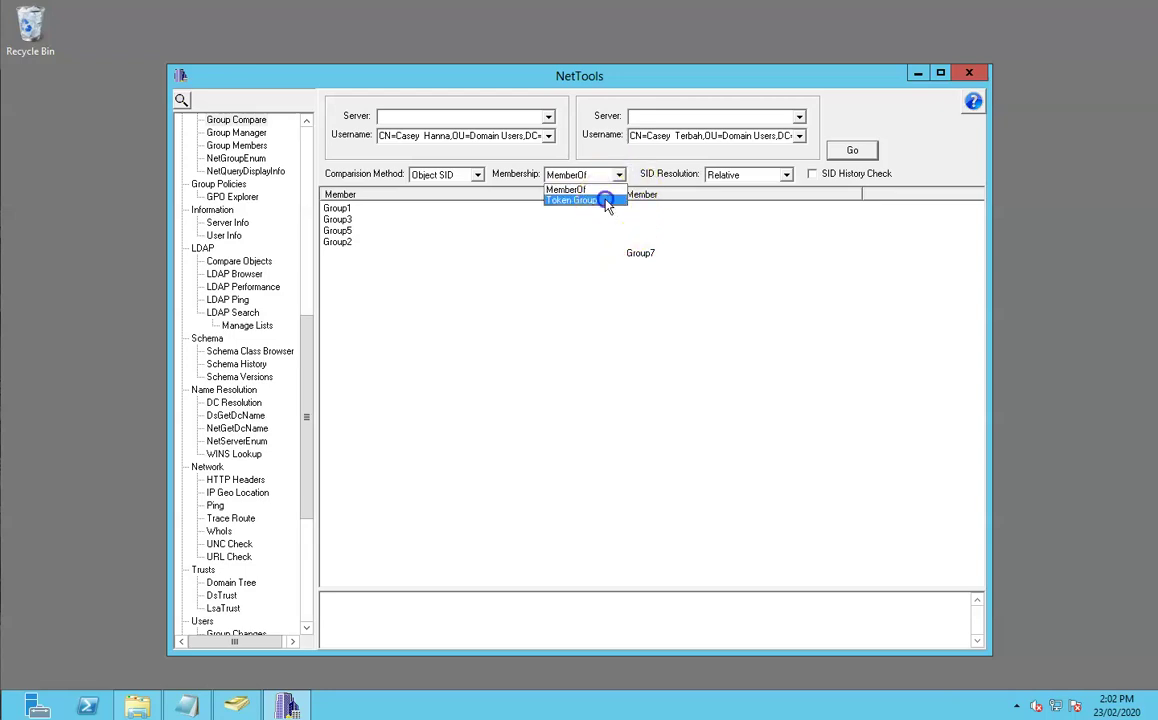
pyautogui.click(852, 151)
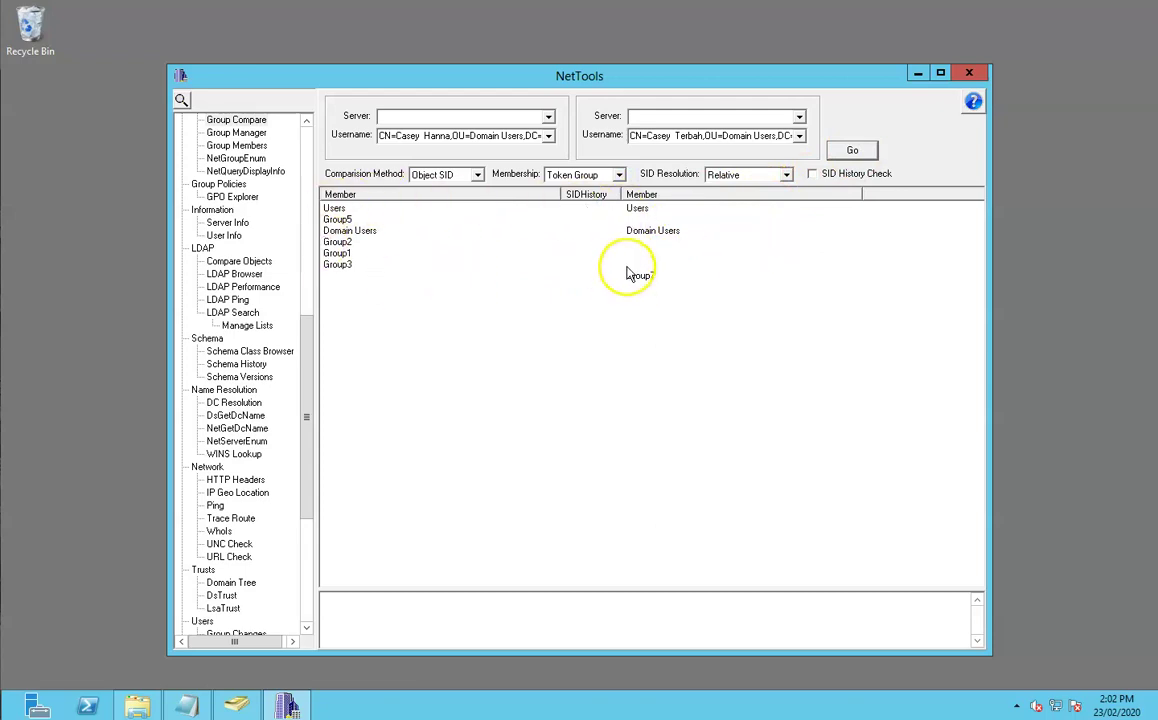
# Set SID Resolution to None and rerun the comparison to list the group memberships as raw SIDs.
pyautogui.click(786, 174)
pyautogui.click(741, 212)
pyautogui.click(846, 151)
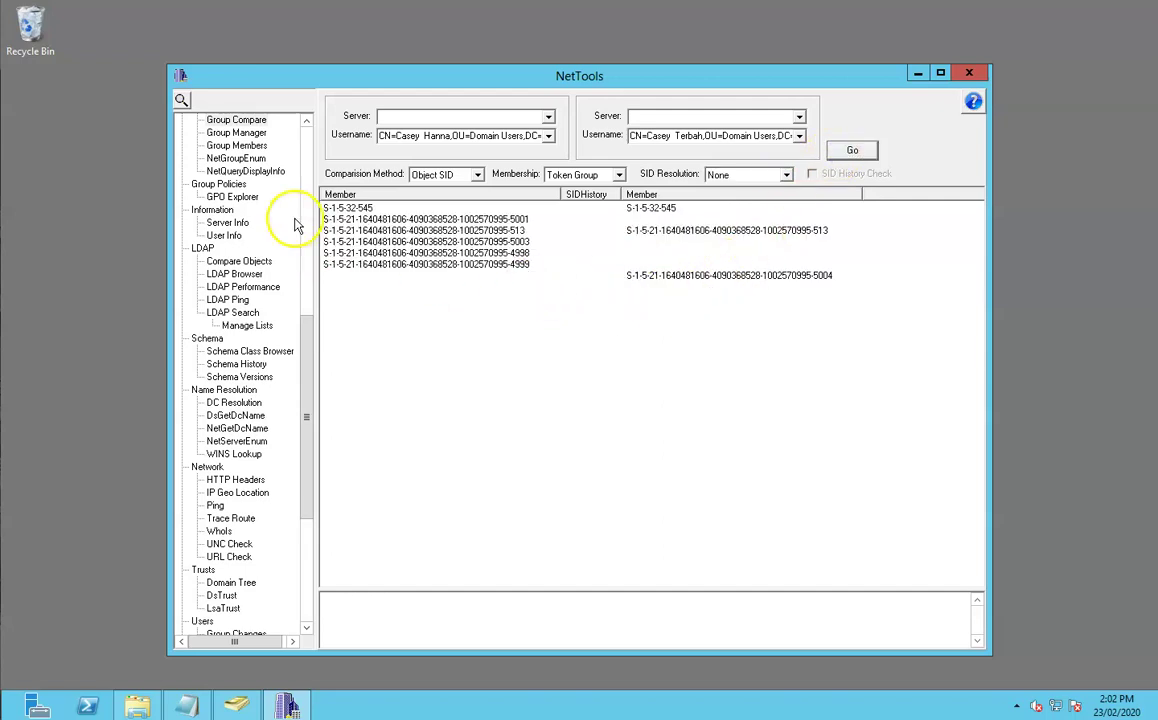